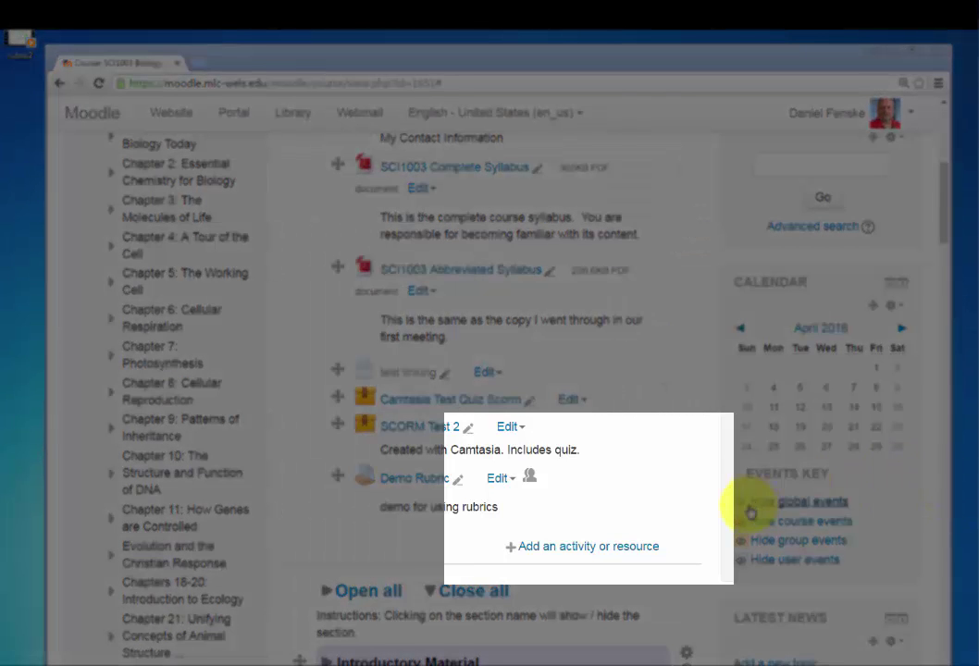
Add a new assignment named 'Rubric Demo 2' with description 'demo 2' shown on the course page
left_click(590, 550)
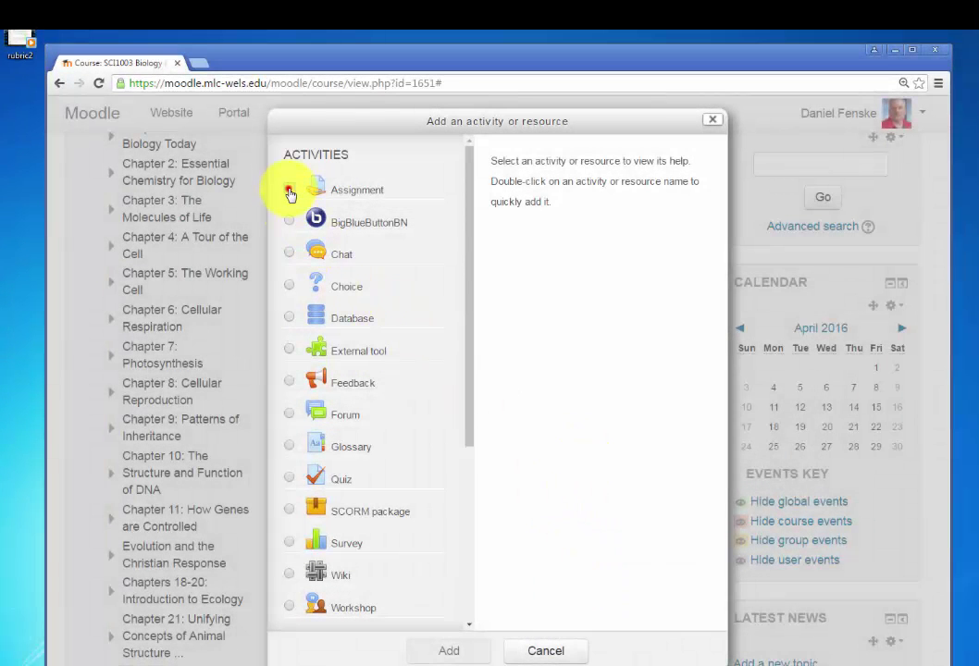
left_click(290, 190)
left_click(456, 653)
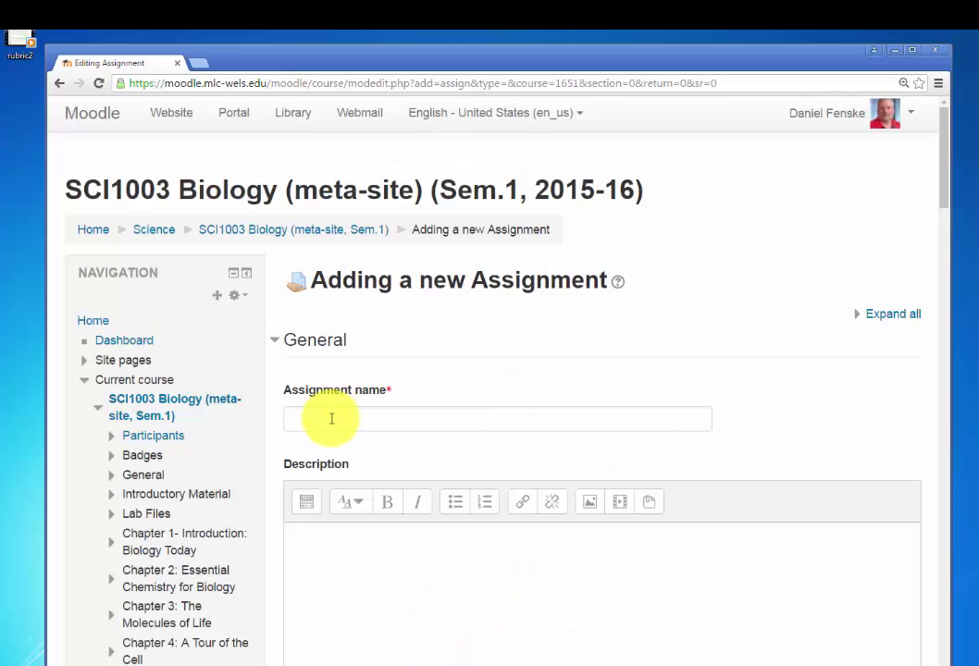
left_click(331, 418)
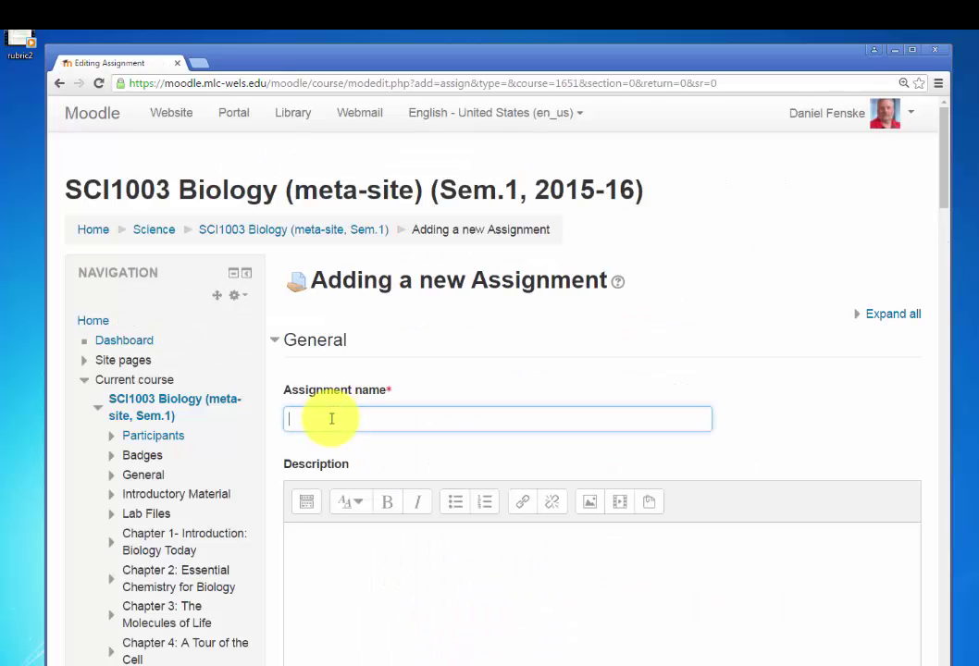
type("Rubric Demo 2")
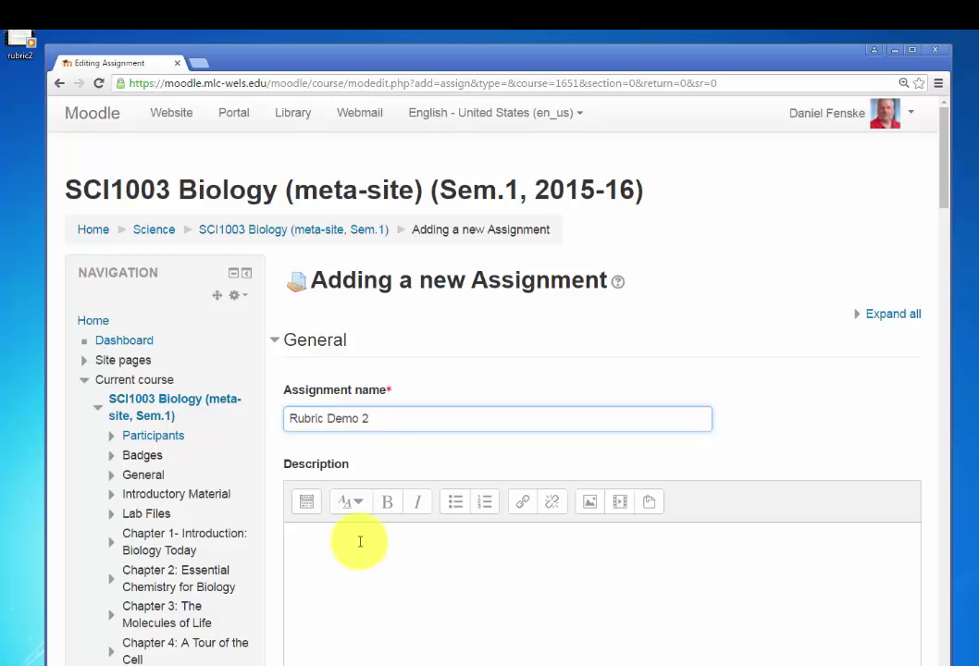
left_click(360, 541)
type("demo 2")
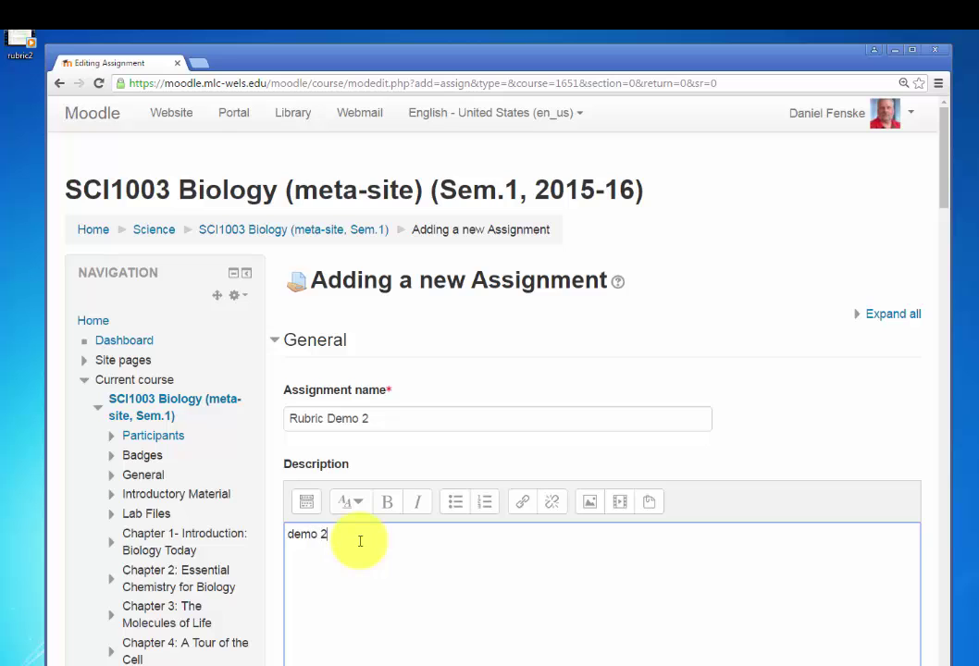
scroll(408, 553, "down", 3)
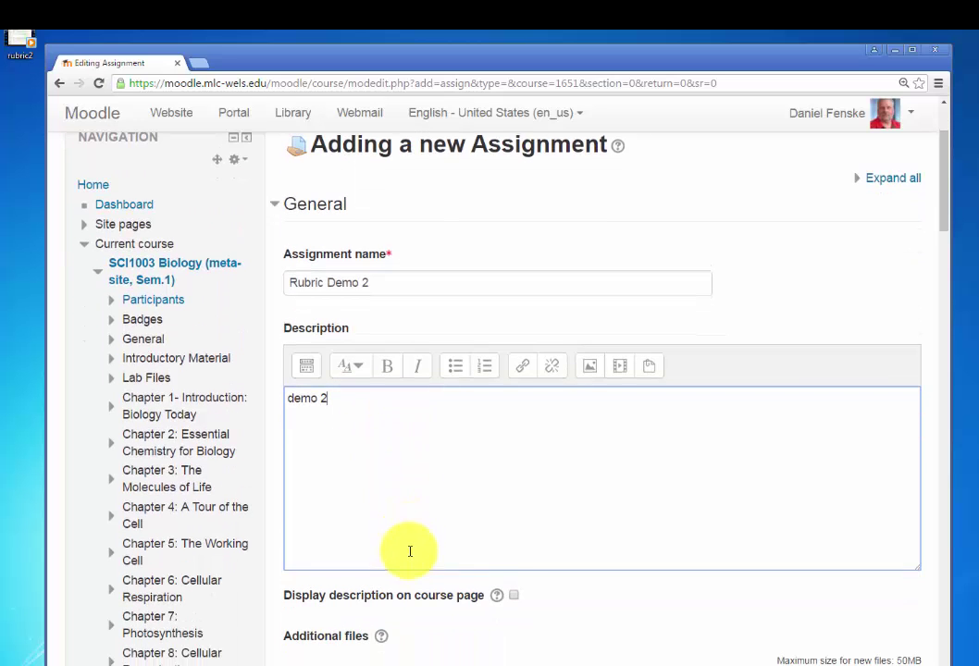
left_click(512, 595)
Disable the due date and accept online text instead of file submissions
scroll(564, 619, "down", 3)
scroll(564, 618, "down", 11)
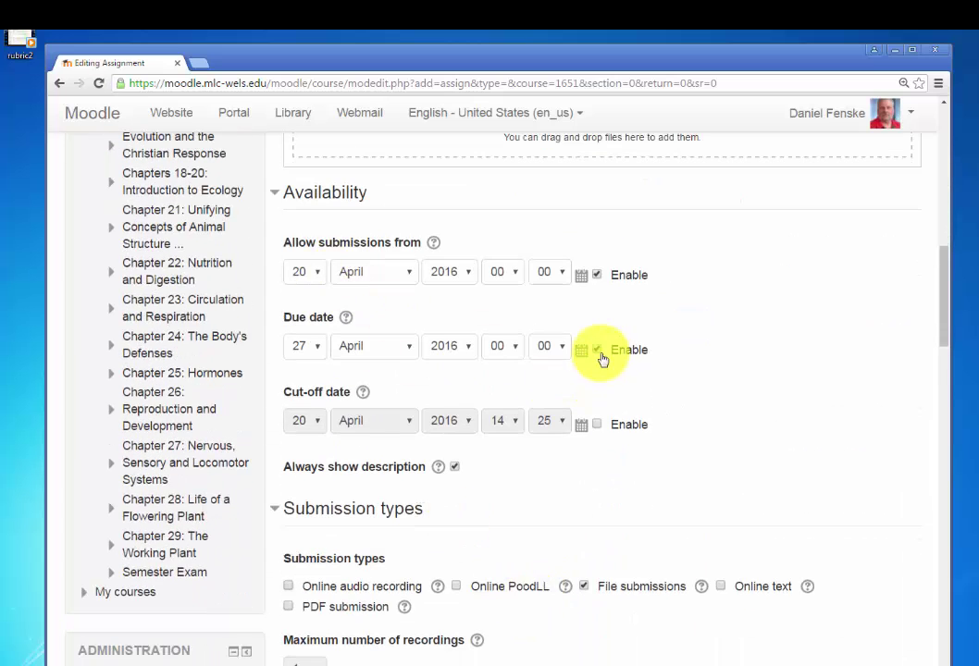
left_click(598, 352)
left_click(274, 193)
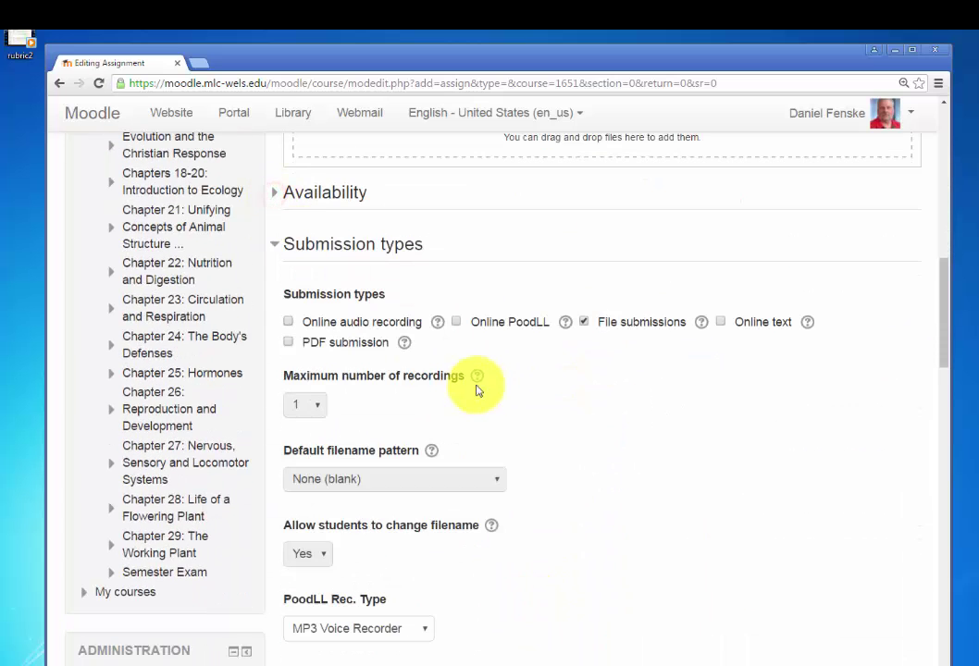
left_click(720, 323)
left_click(585, 324)
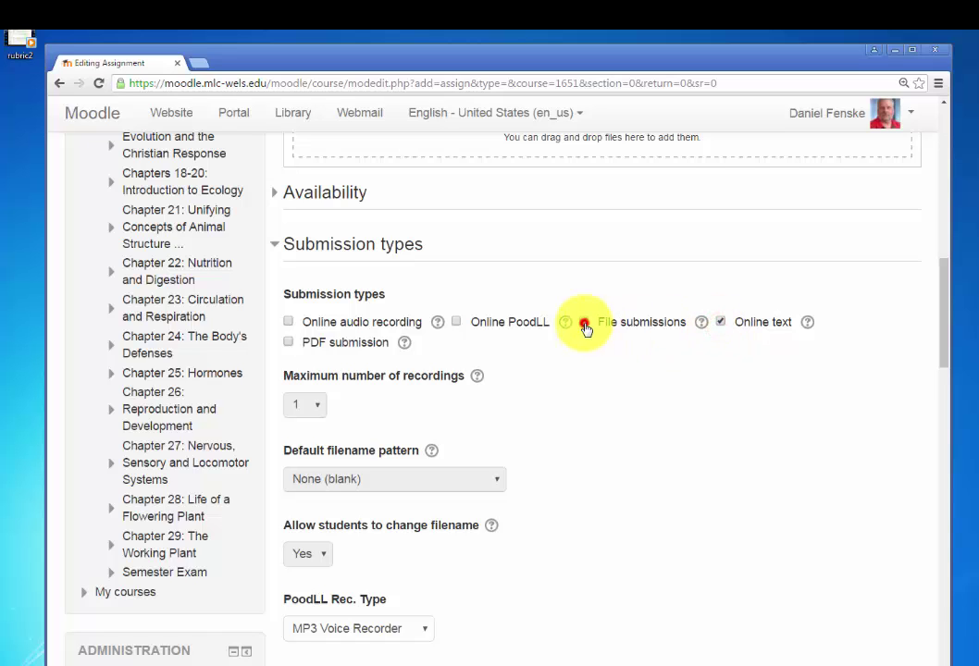
left_click(278, 245)
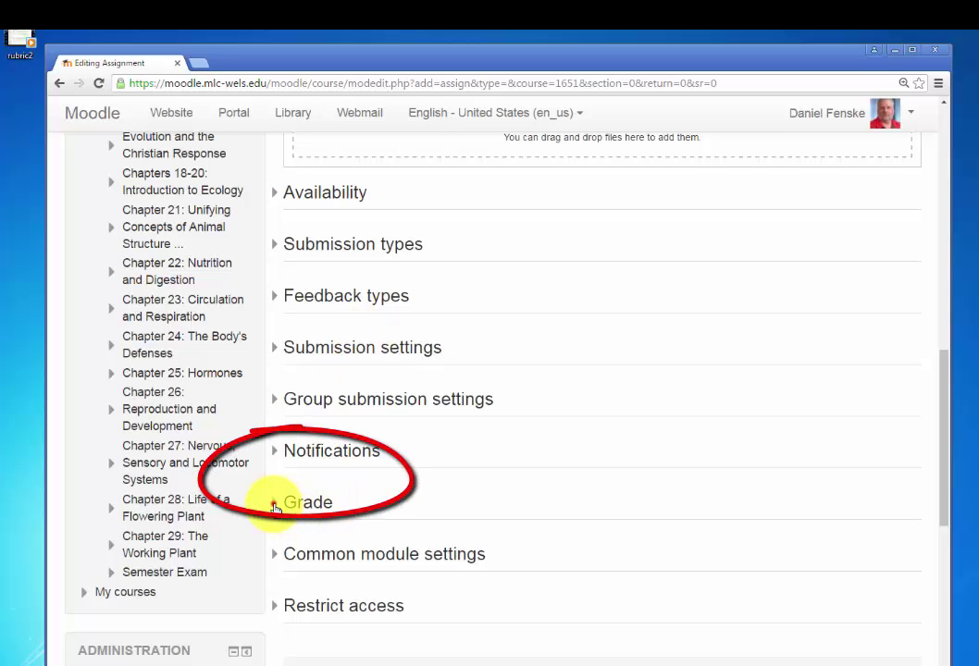
Change the assignment's maximum grade points from 100 to 30
left_click(275, 508)
scroll(441, 500, "down", 1)
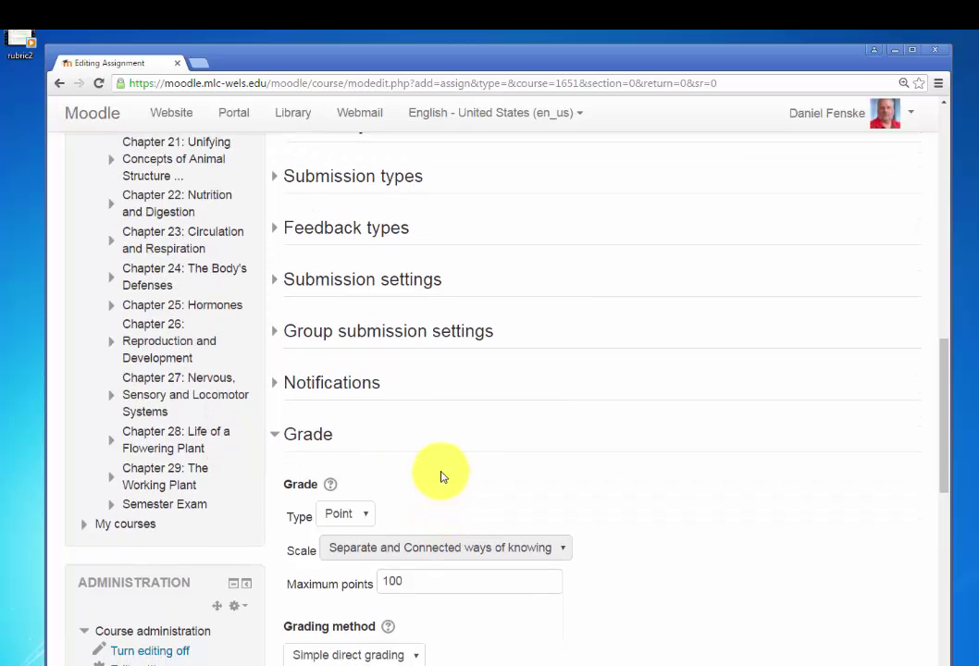
scroll(442, 475, "down", 1)
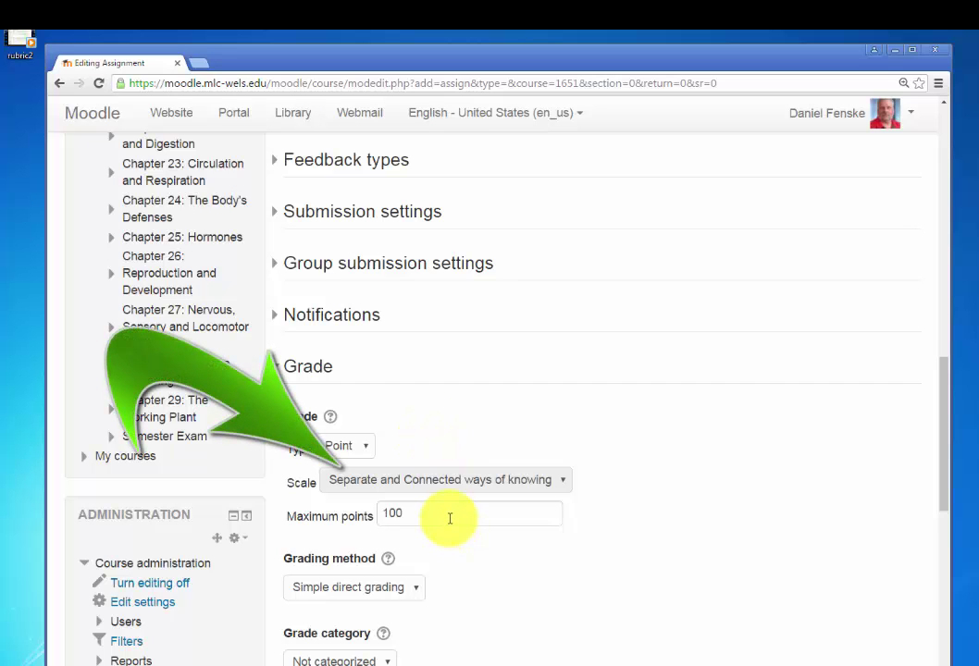
left_click_drag(450, 516, 393, 516)
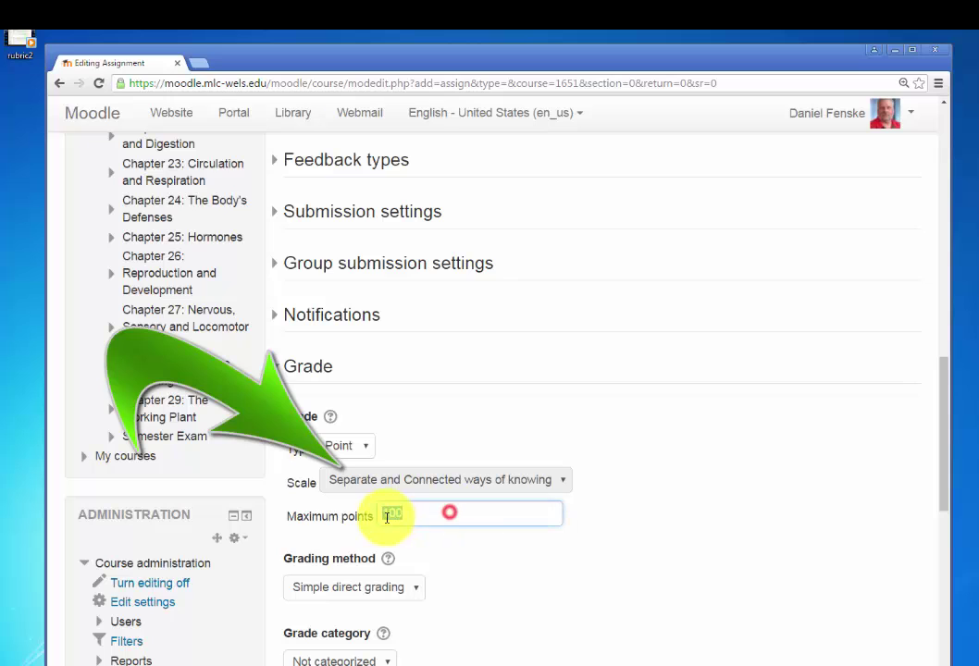
type("30")
left_click(472, 552)
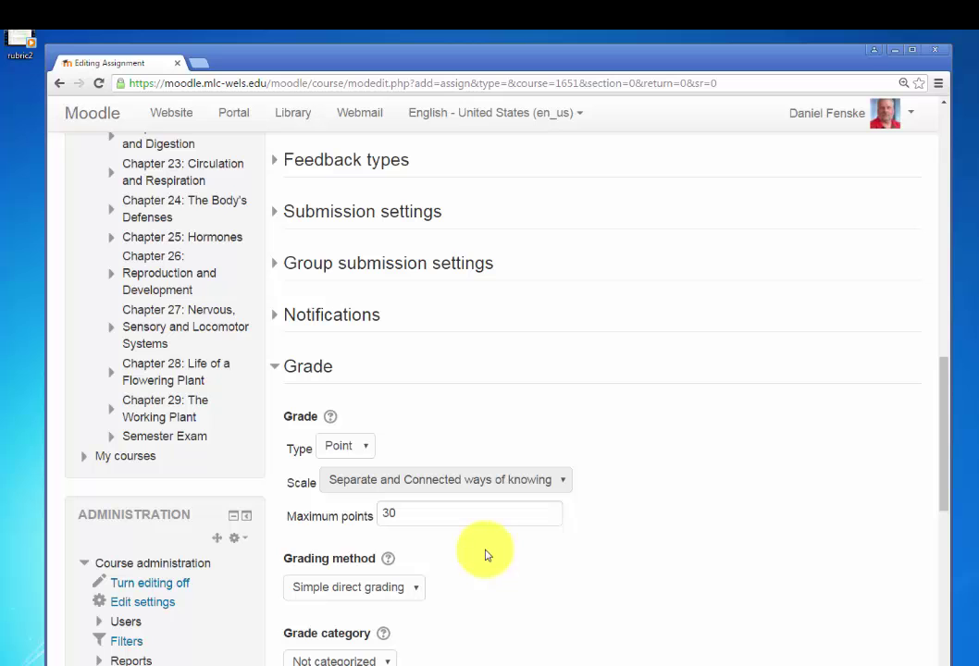
Set the grading method to Rubric
scroll(487, 556, "down", 1)
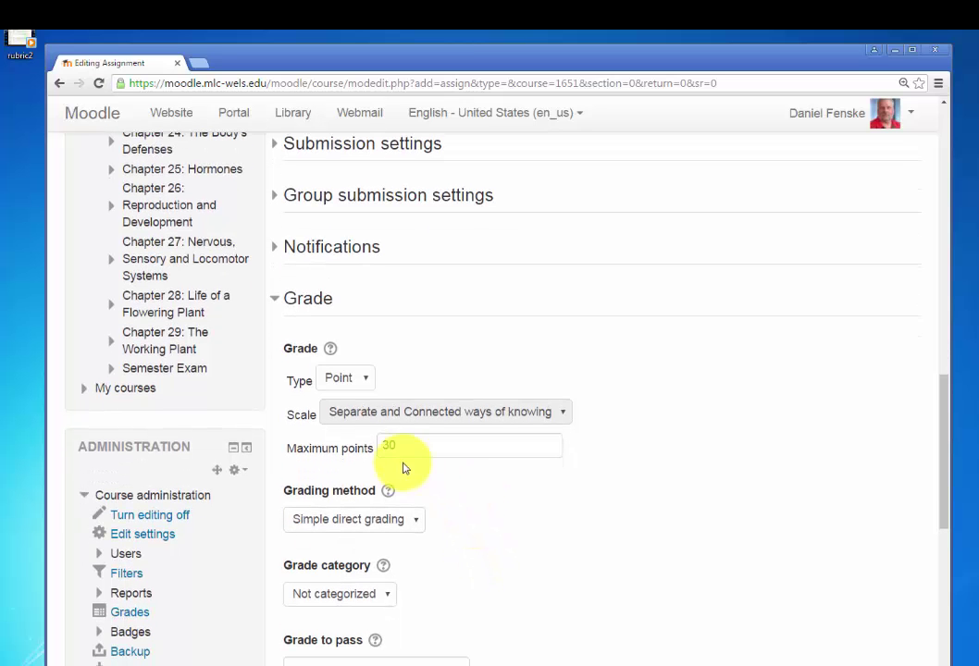
left_click(418, 519)
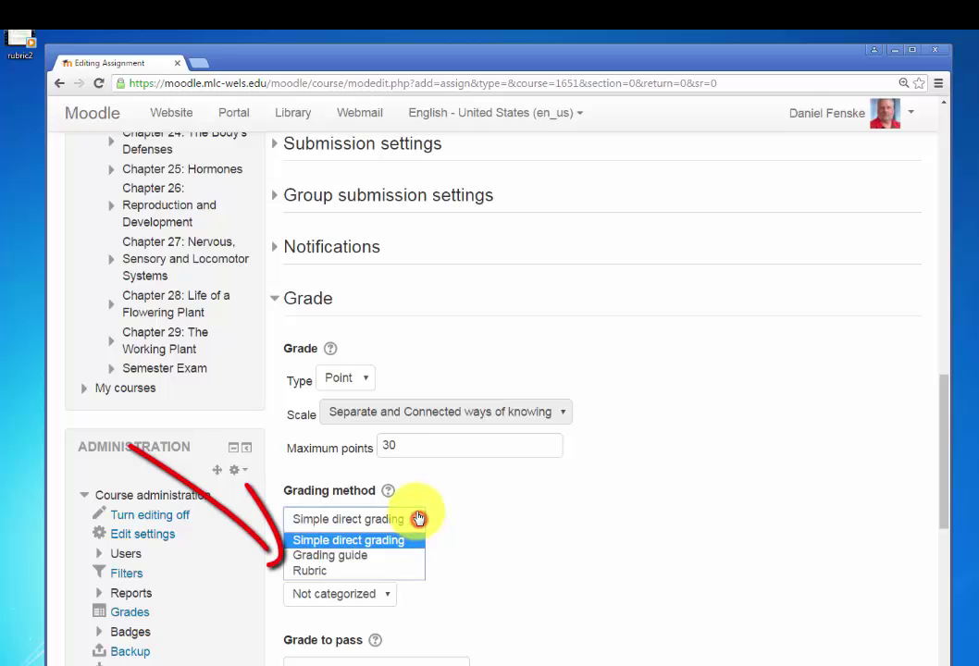
left_click(318, 576)
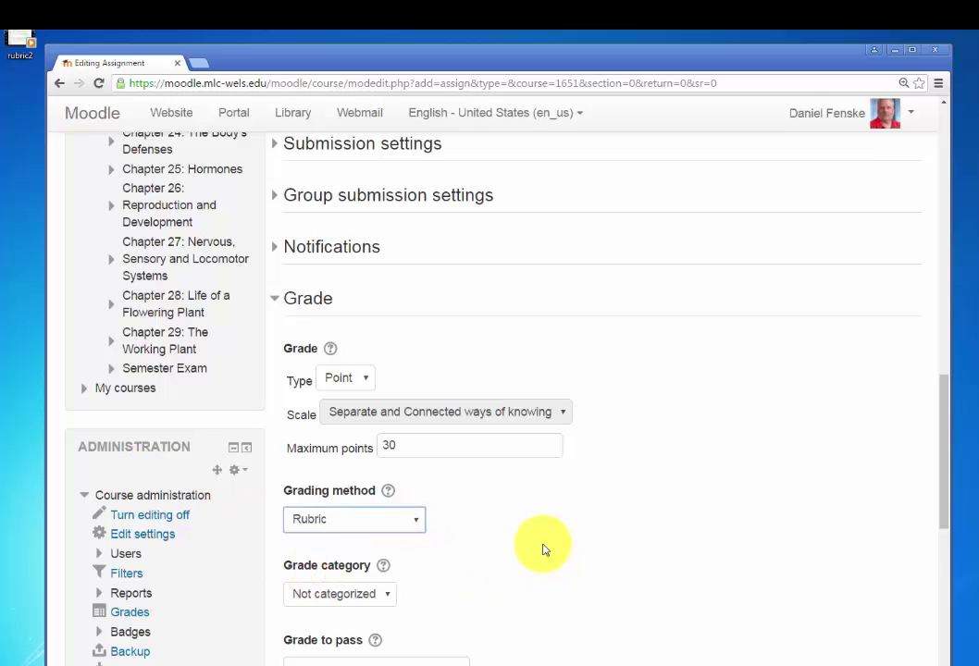
scroll(546, 547, "down", 2)
scroll(548, 545, "down", 3)
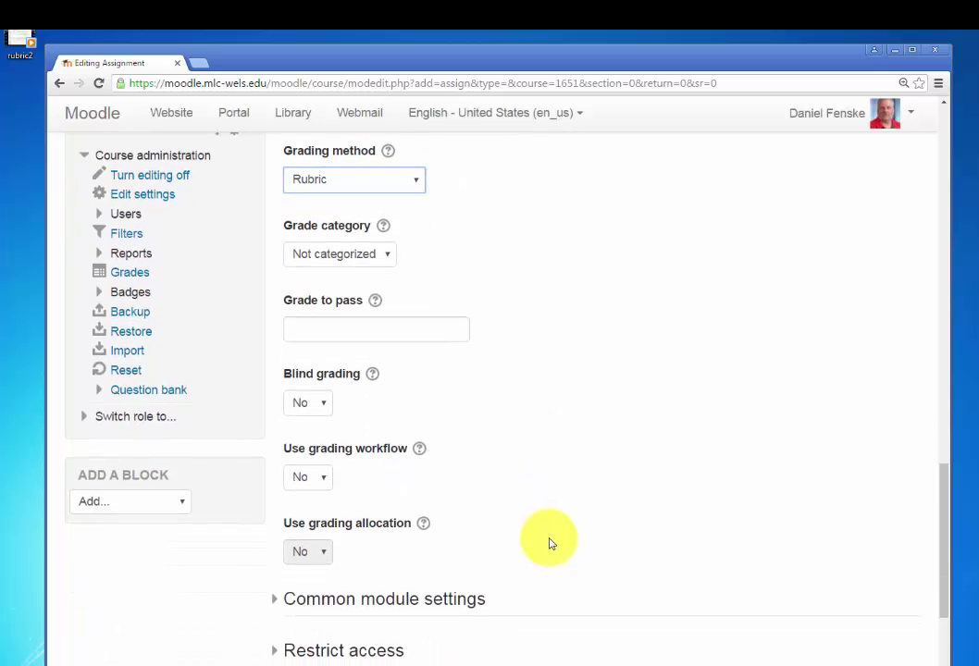
scroll(551, 541, "down", 2)
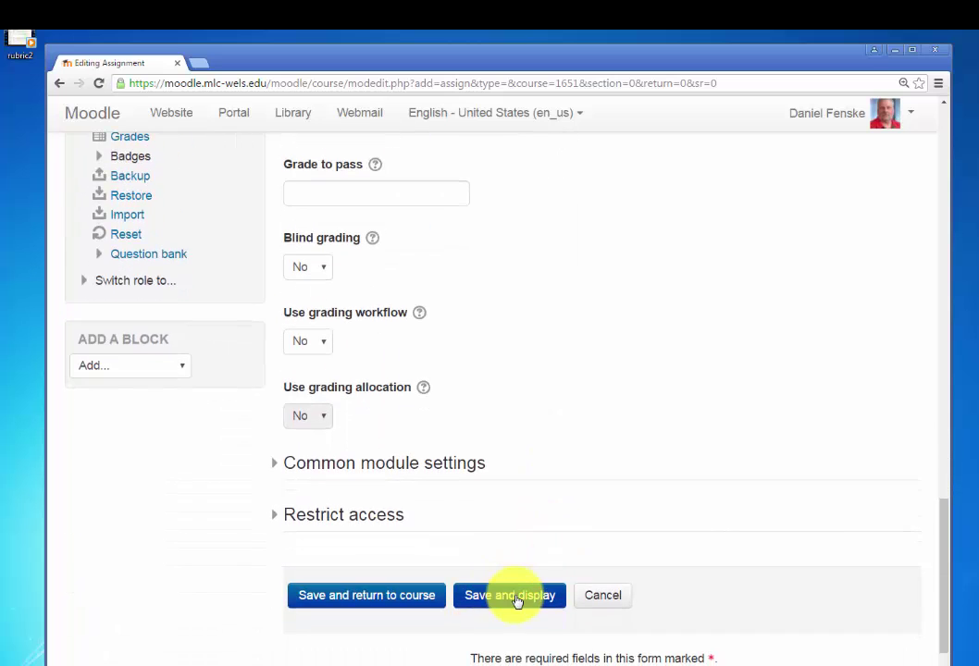
Save the assignment, then search grading form templates with your own forms included
left_click(517, 597)
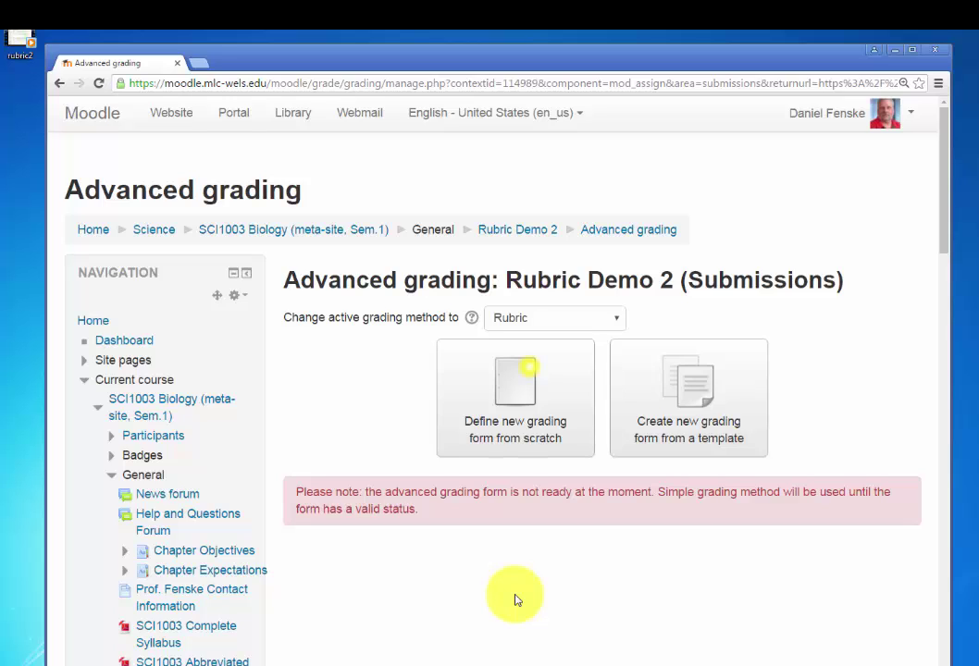
left_click(681, 398)
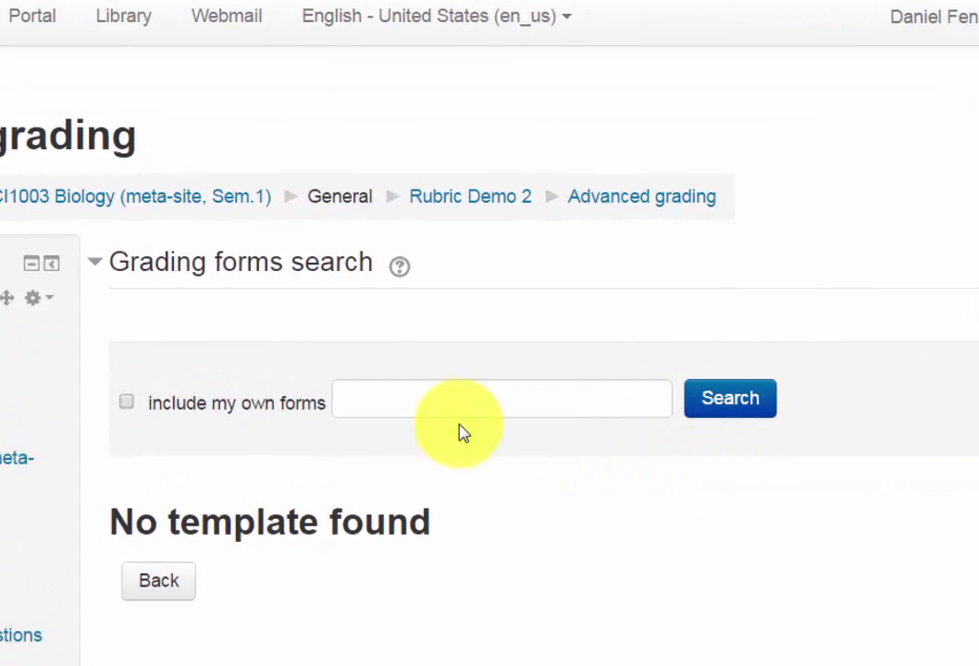
left_click(126, 404)
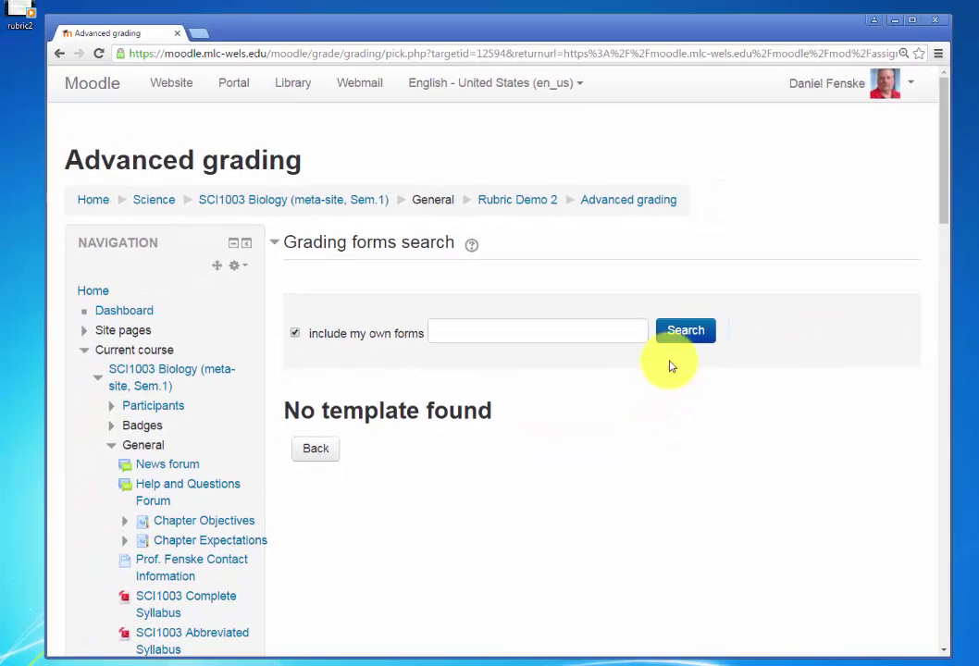
left_click(696, 347)
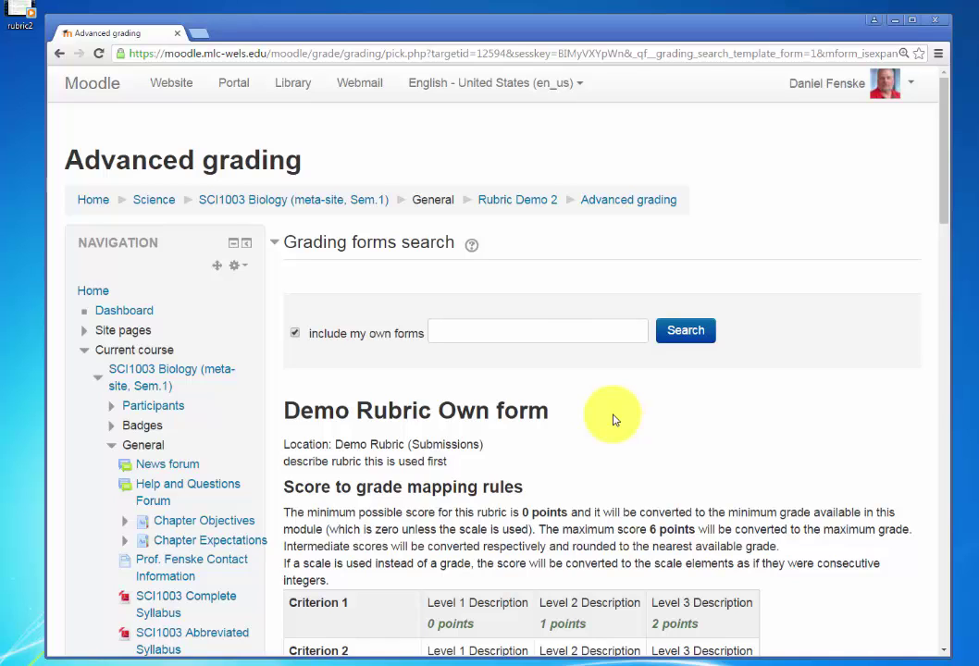
Copy the 'Demo Rubric' own form into Rubric Demo 2 as its template and confirm
scroll(612, 417, "down", 3)
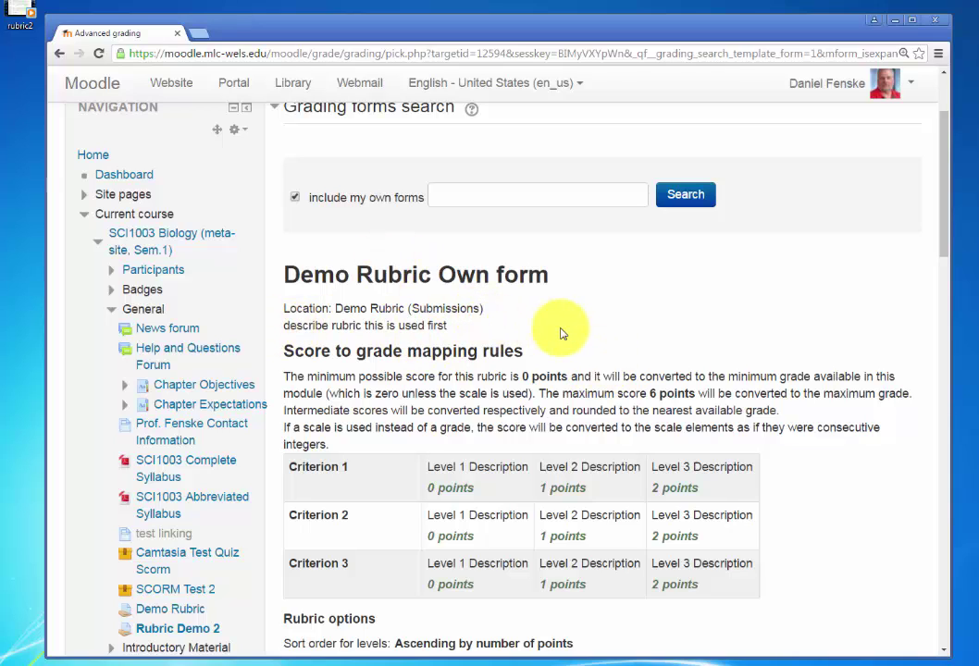
scroll(578, 332, "down", 4)
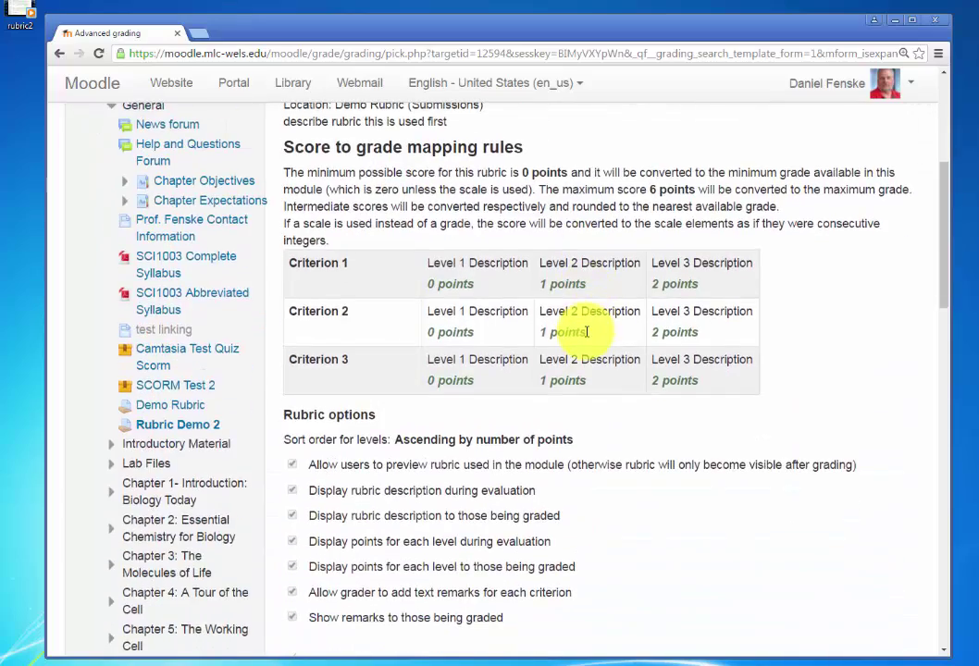
scroll(586, 332, "down", 3)
scroll(579, 345, "up", 2)
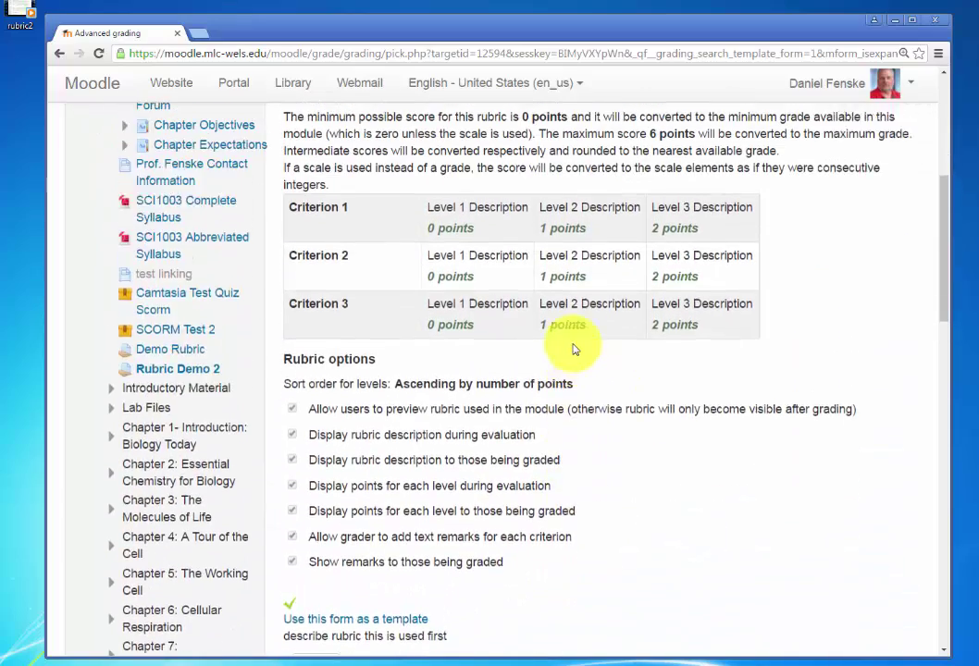
scroll(569, 347, "up", 2)
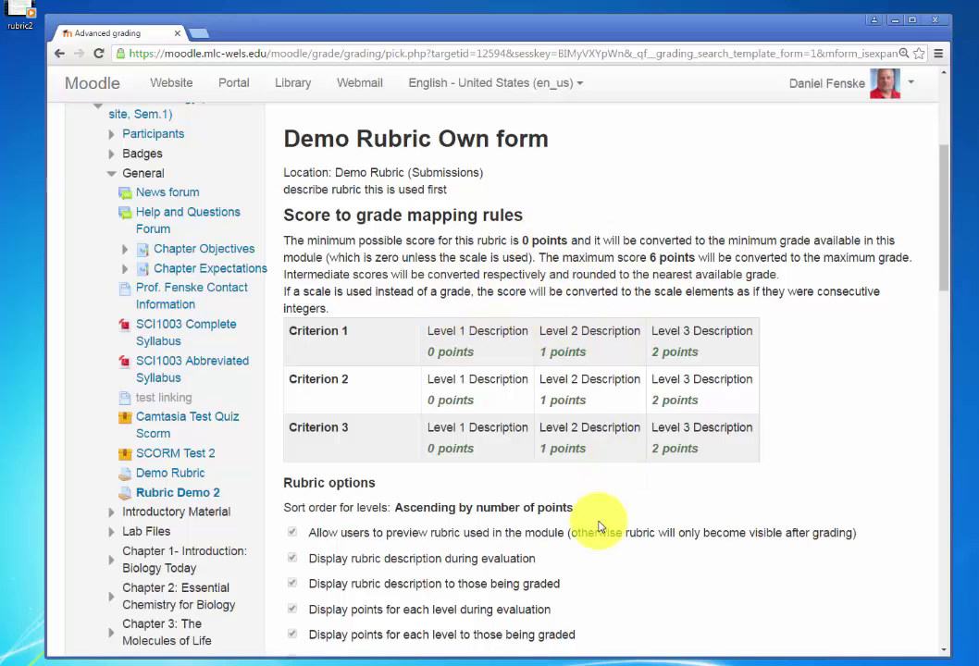
scroll(610, 523, "down", 3)
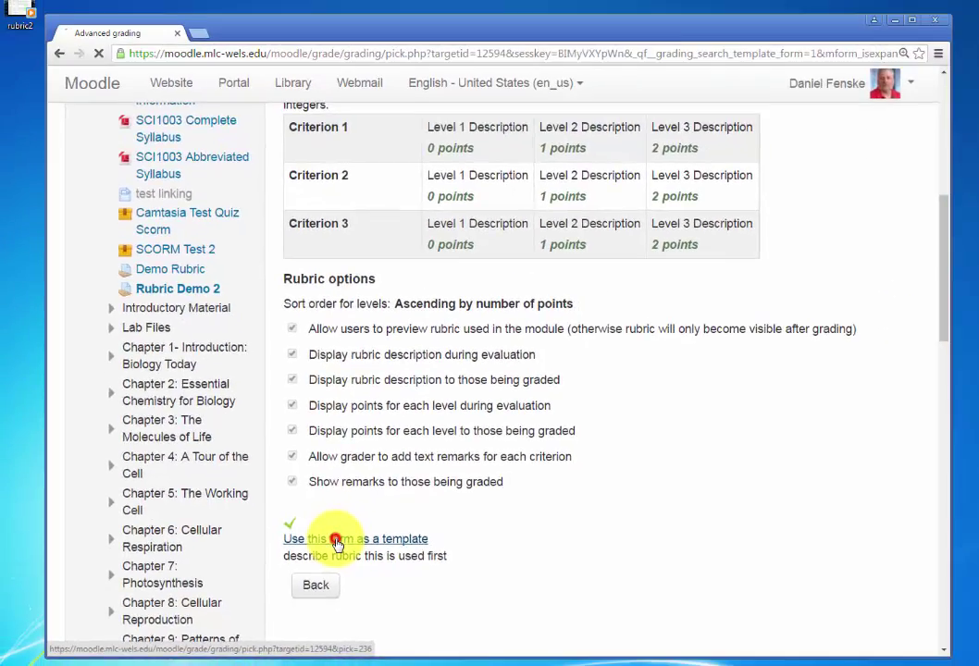
left_click(475, 498)
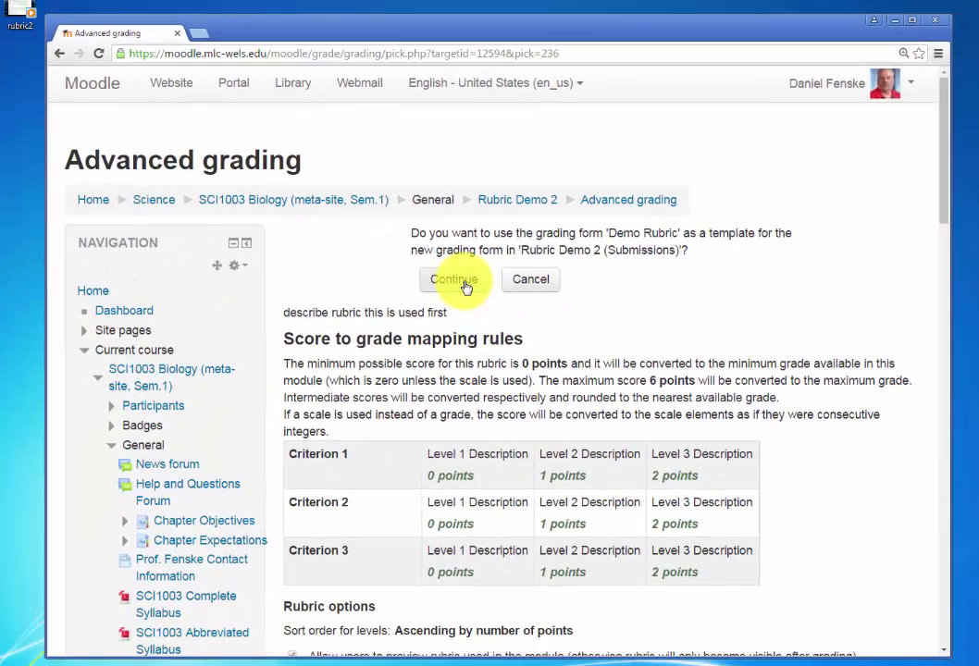
left_click(463, 283)
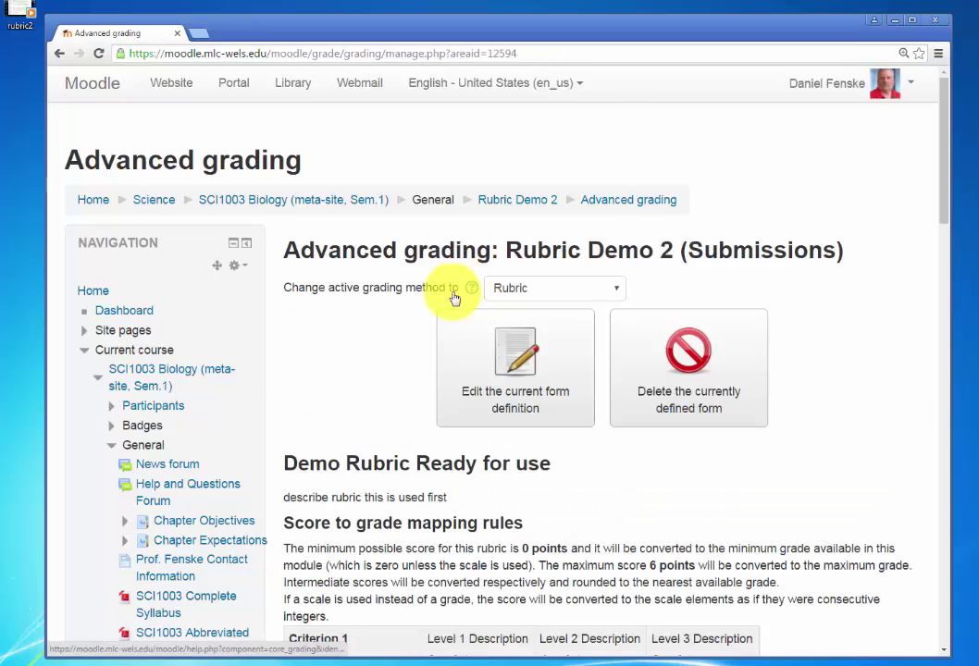
Replace the copied rubric's description with 'Describe', correcting the typo
scroll(404, 349, "down", 3)
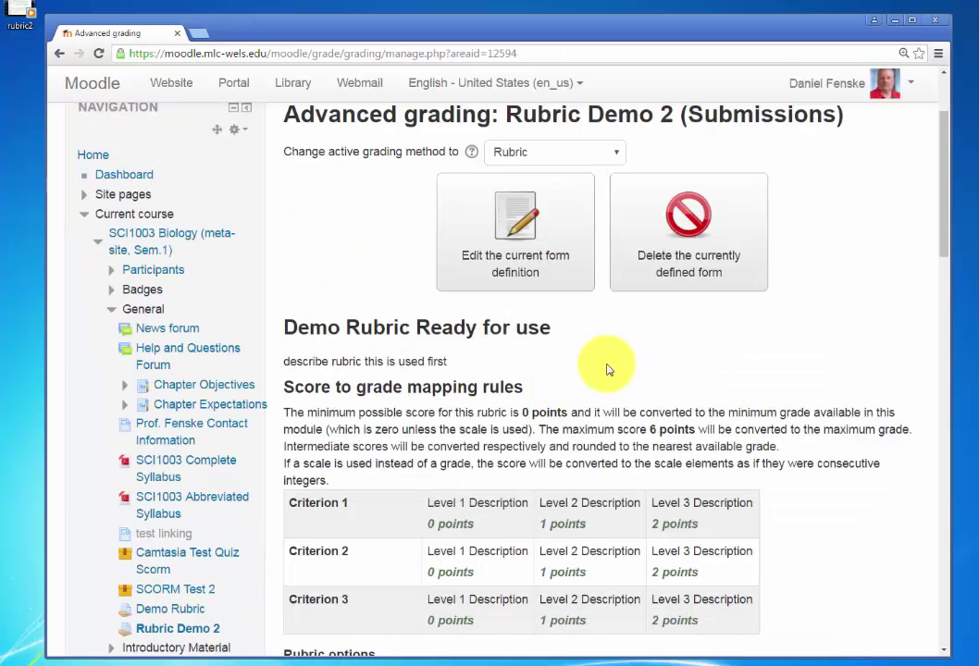
left_click(519, 255)
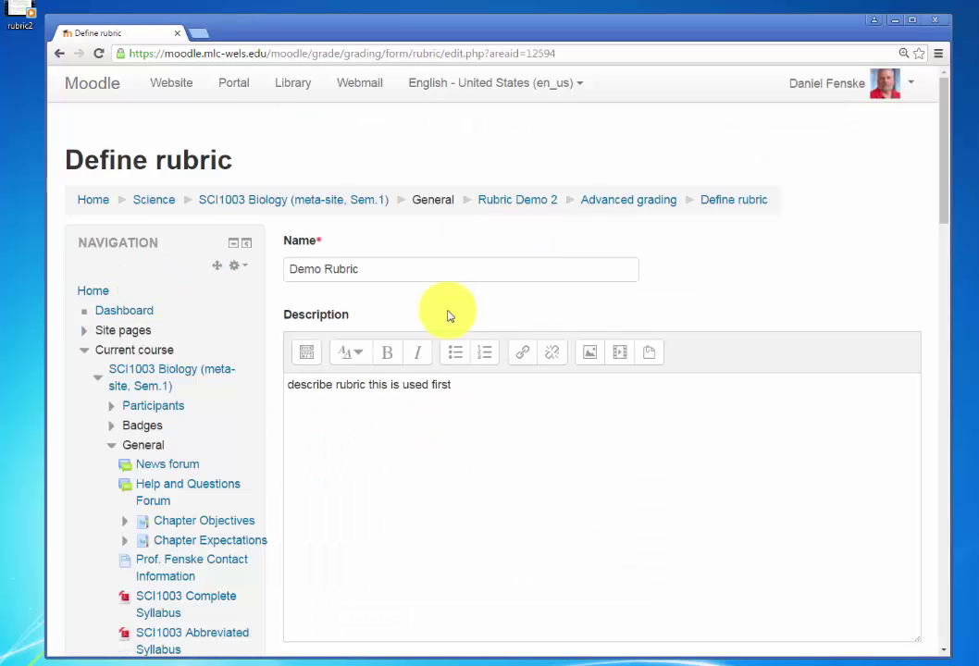
left_click_drag(476, 385, 264, 389)
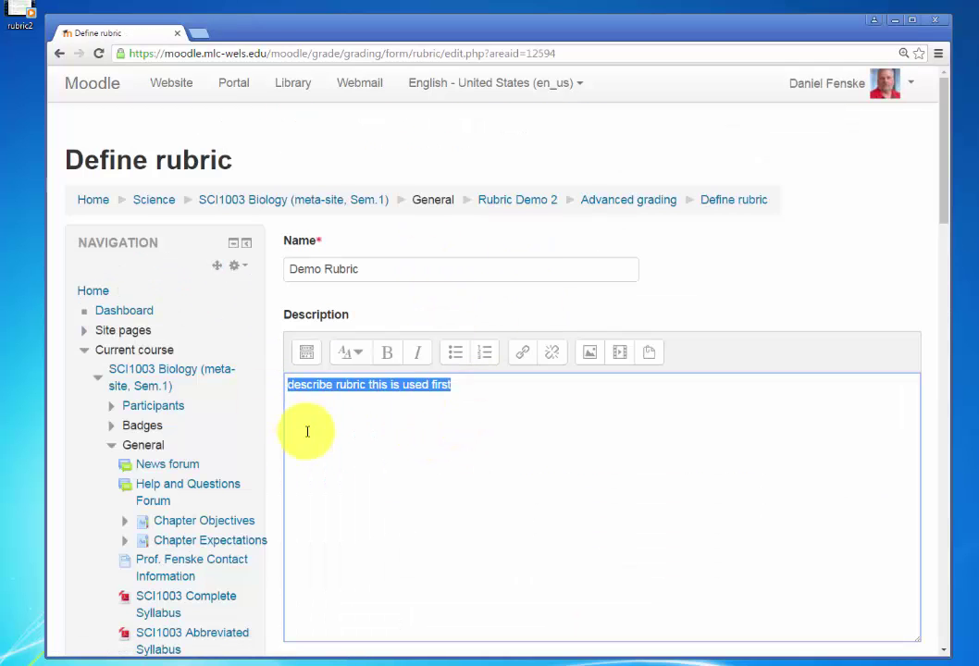
type("Decri")
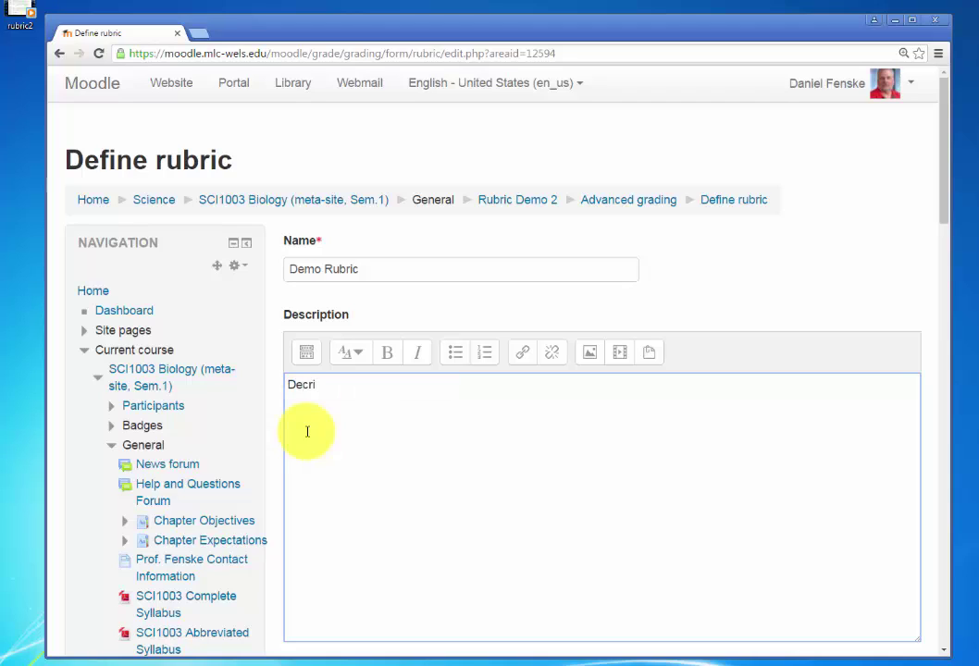
type("be")
double_click(305, 387)
left_click(305, 389)
type("s")
Save the edited rubric
scroll(472, 442, "down", 3)
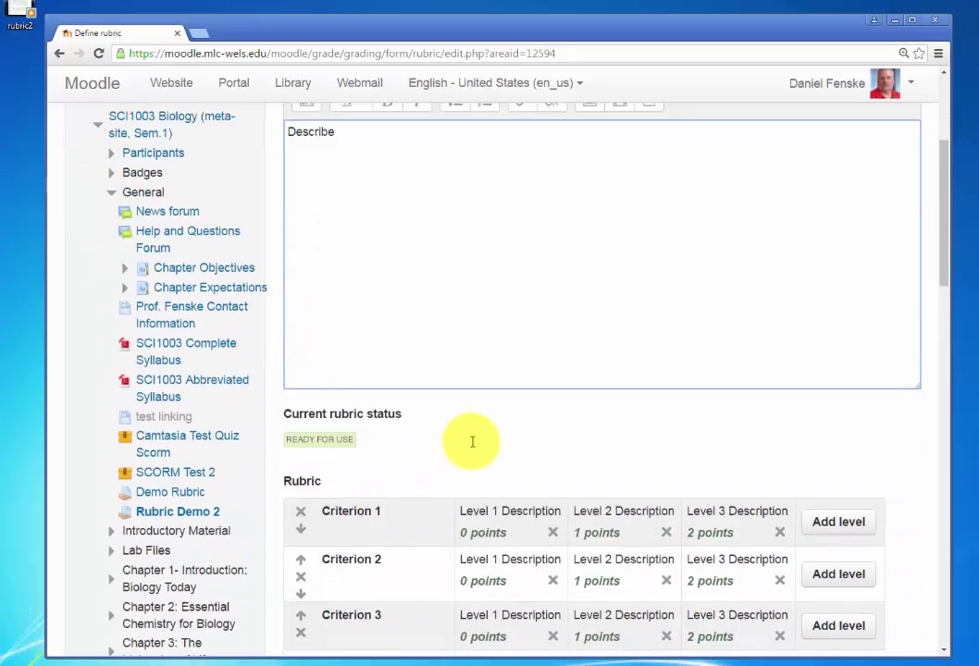
scroll(511, 373, "down", 2)
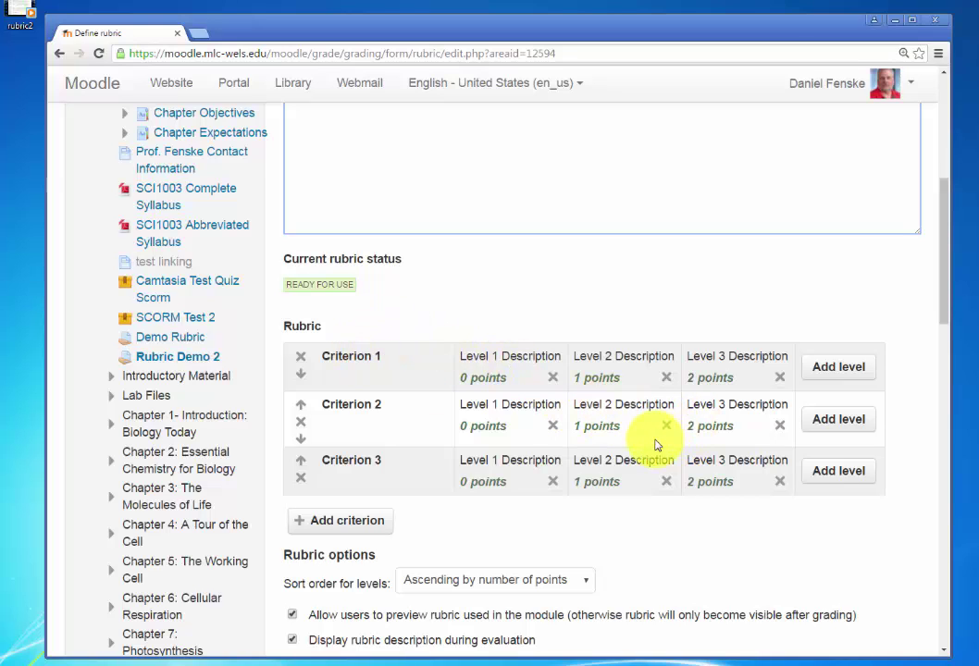
scroll(656, 485, "down", 2)
scroll(682, 472, "down", 1)
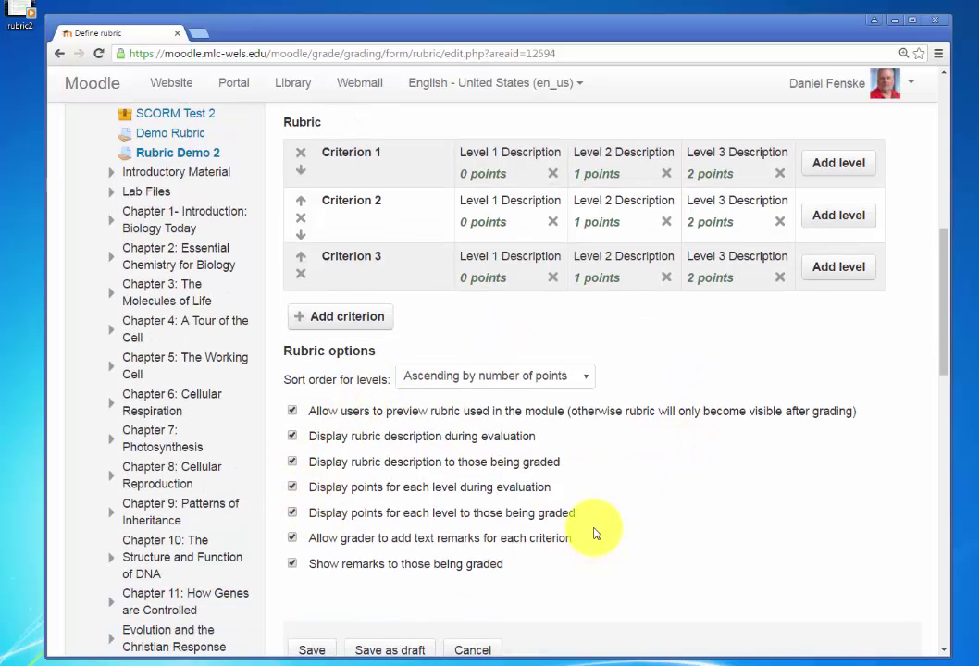
scroll(594, 530, "down", 1)
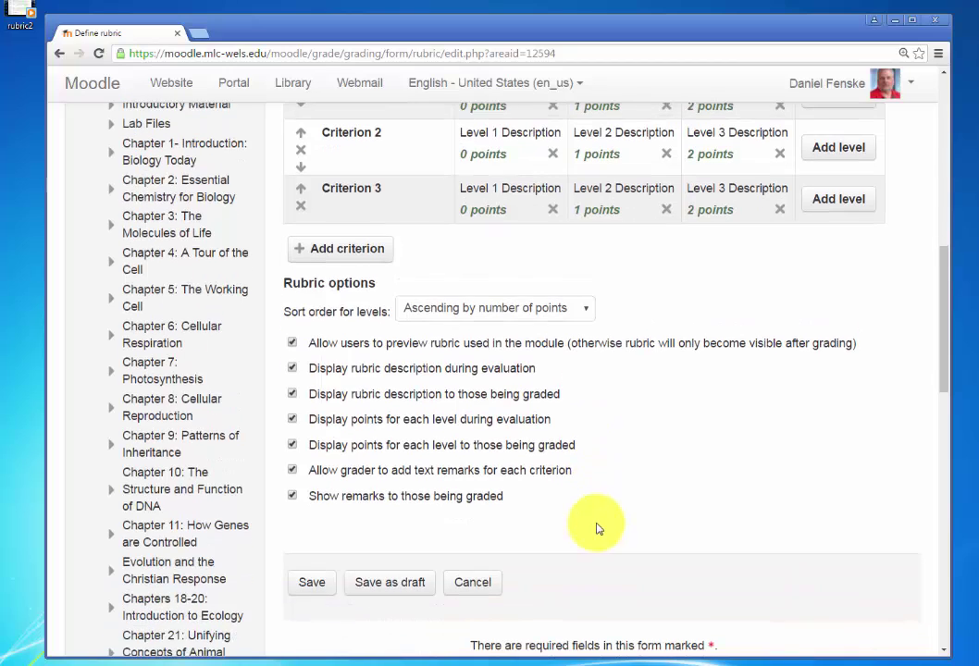
left_click(315, 583)
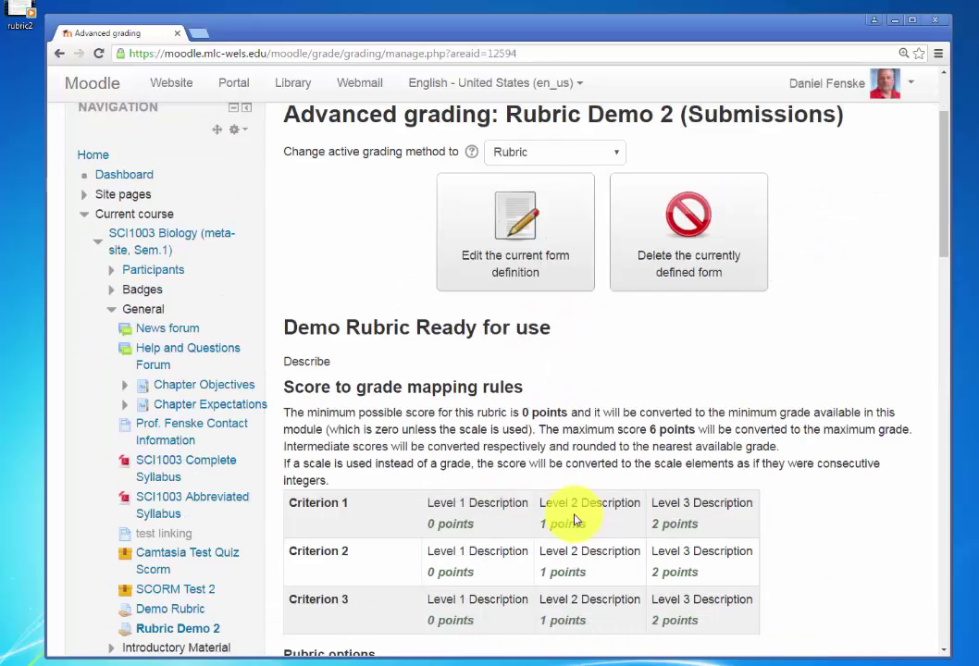
scroll(573, 520, "down", 5)
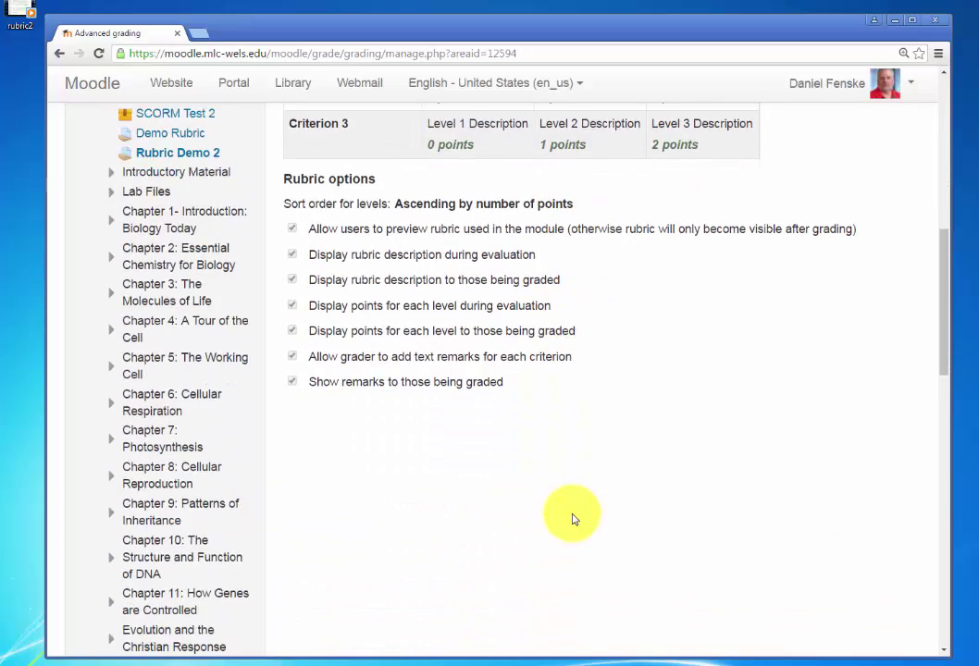
scroll(572, 519, "up", 7)
left_click(514, 222)
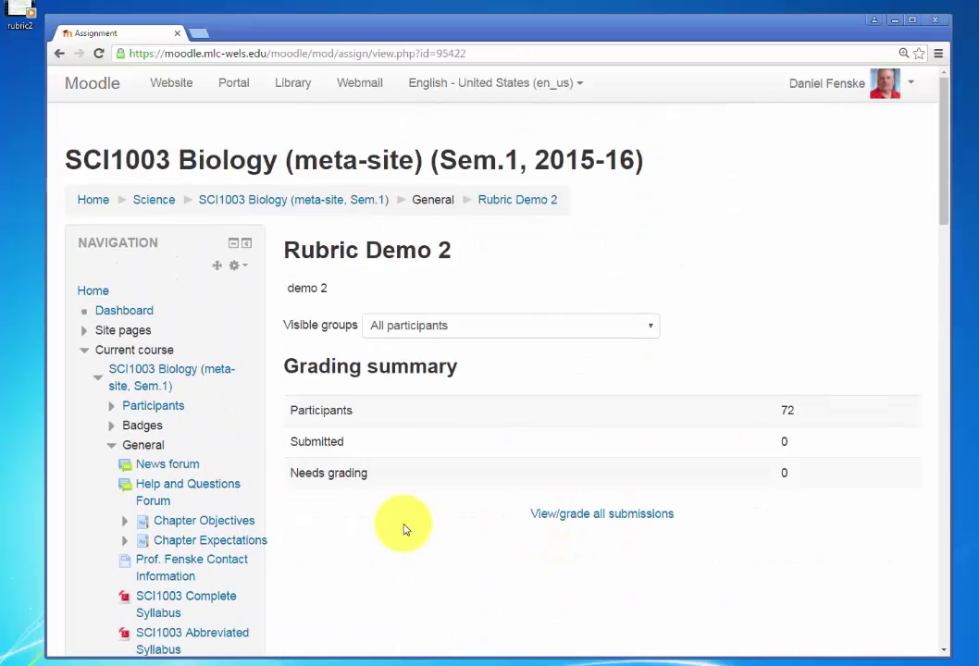